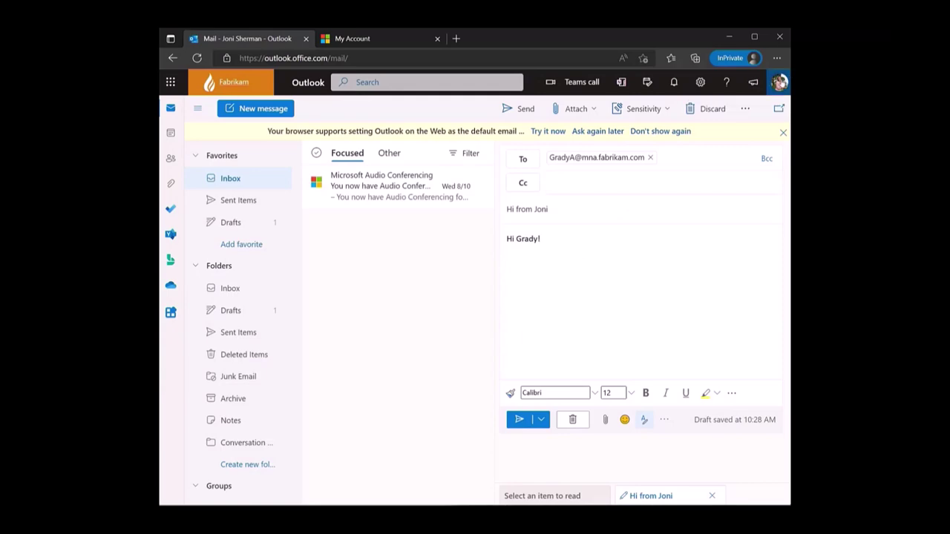
- Check the sender's account identity and e-mail address on the My Account page, and return to the draft message
{"action": "left_click", "coordinate": [780, 81]}
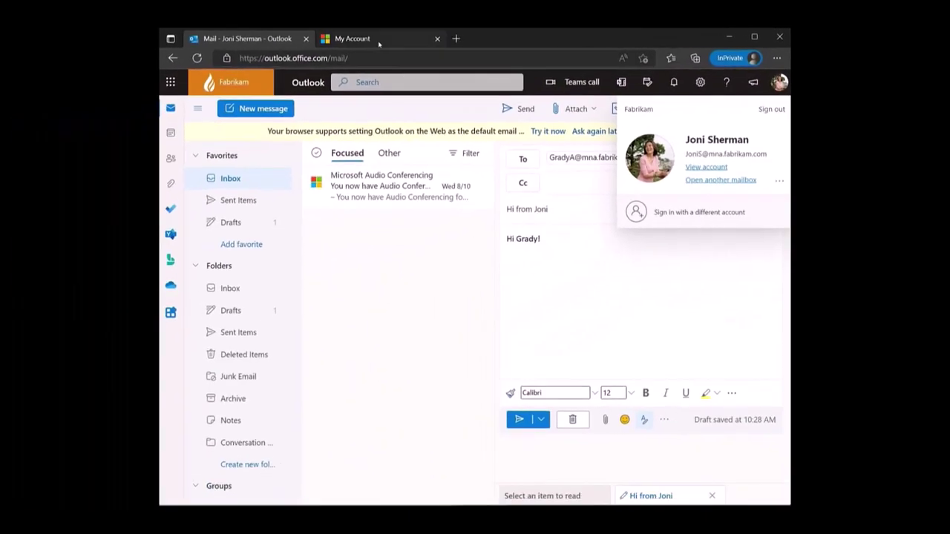
{"action": "left_click", "coordinate": [503, 282]}
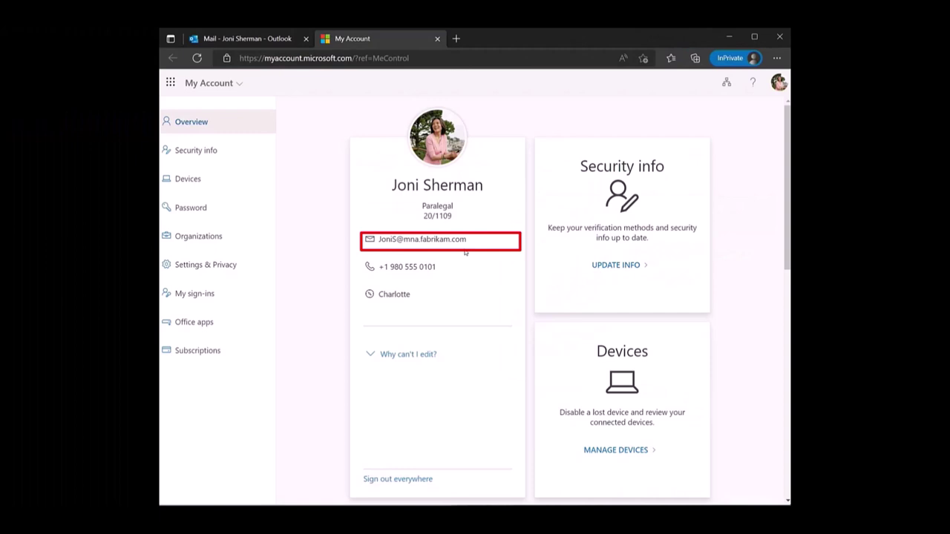
{"action": "left_click", "coordinate": [267, 38]}
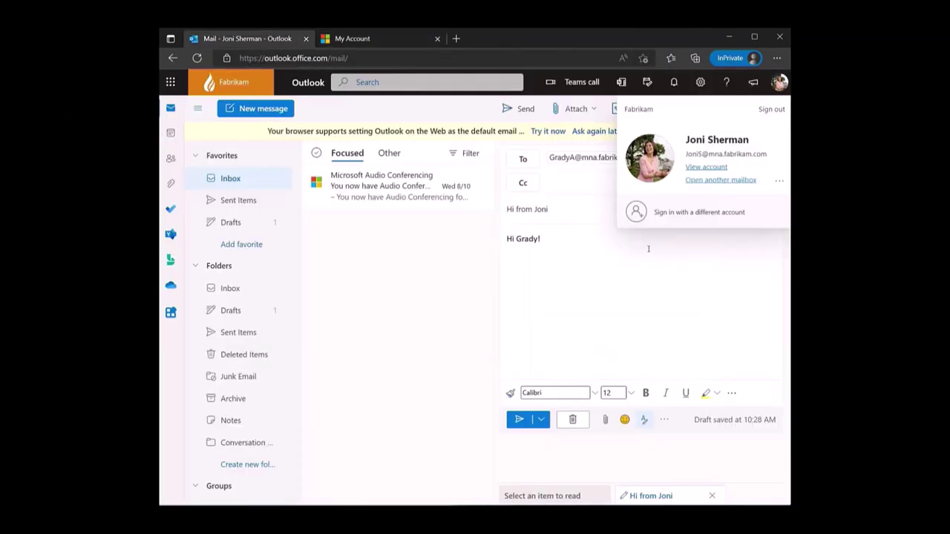
{"action": "left_click", "coordinate": [701, 271]}
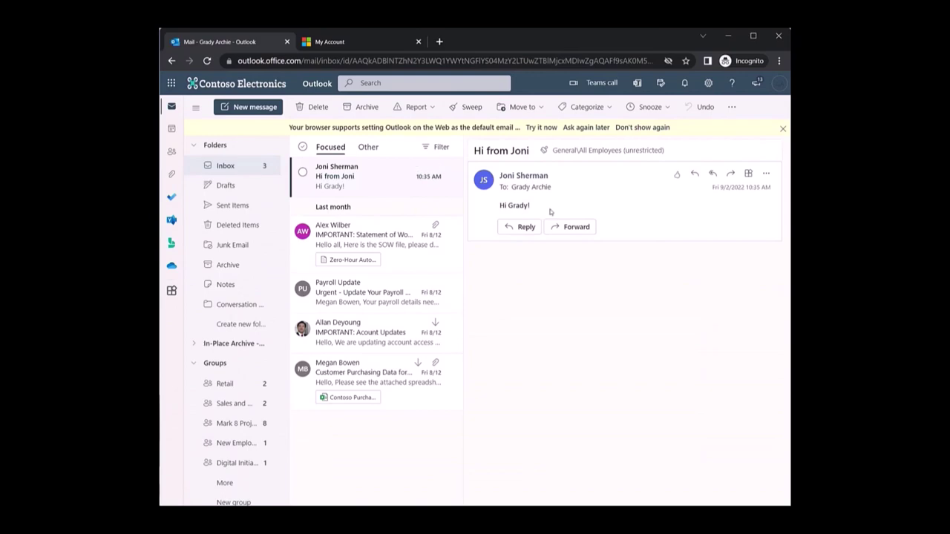
- In the recipient's Contoso mailbox, view the signed-in account details and open the recipient's My Account page
{"action": "left_click", "coordinate": [779, 83]}
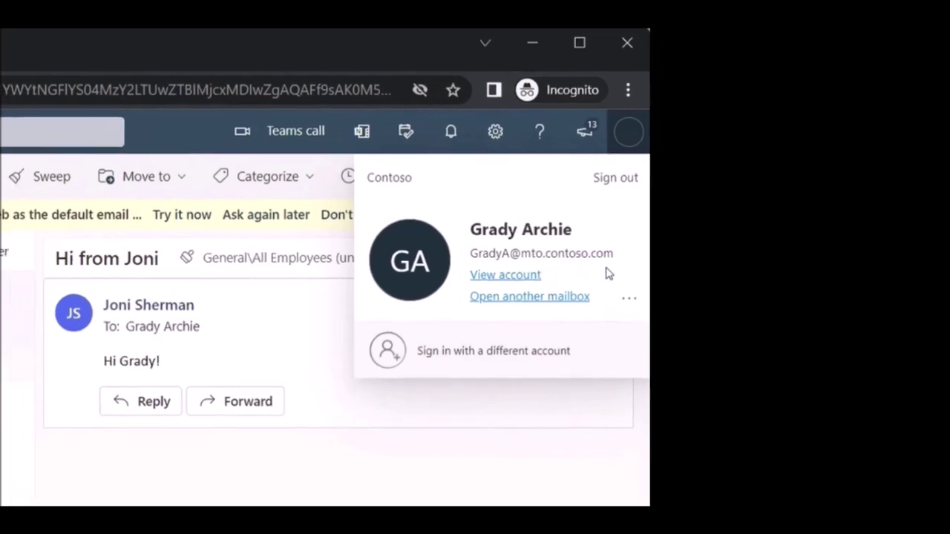
{"action": "left_click", "coordinate": [513, 281]}
{"action": "left_click", "coordinate": [361, 42]}
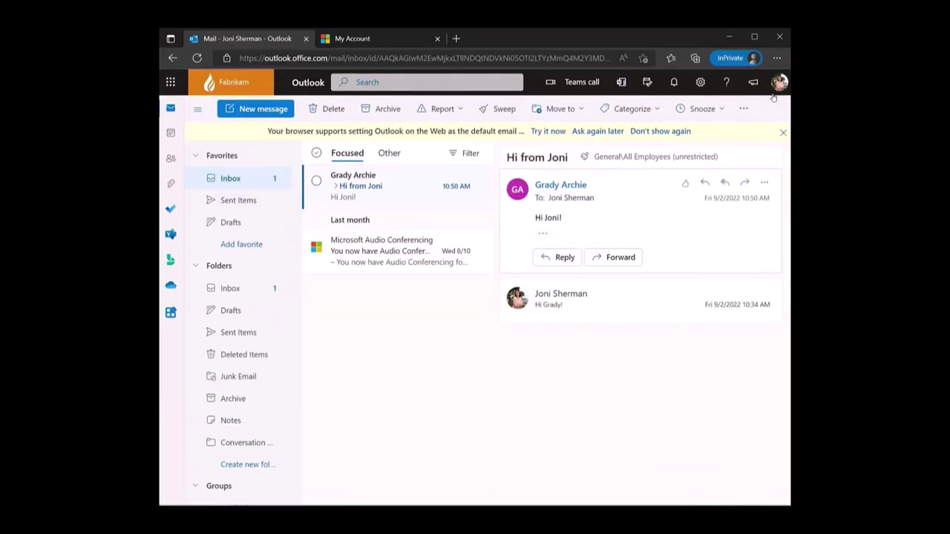
- In the Fabrikam mailbox, check the signed-in account's details and inspect the contact behind the received reply
{"action": "left_click", "coordinate": [779, 82]}
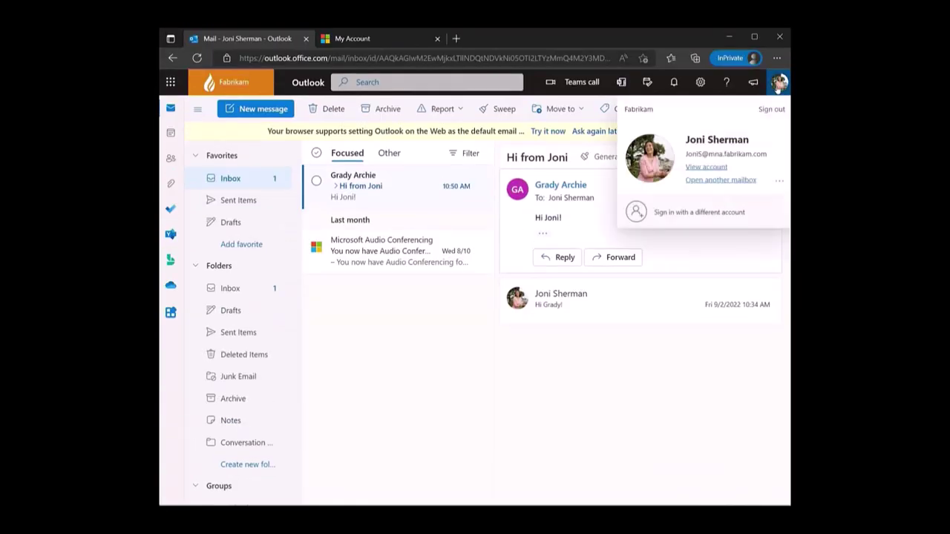
{"action": "left_click", "coordinate": [500, 213]}
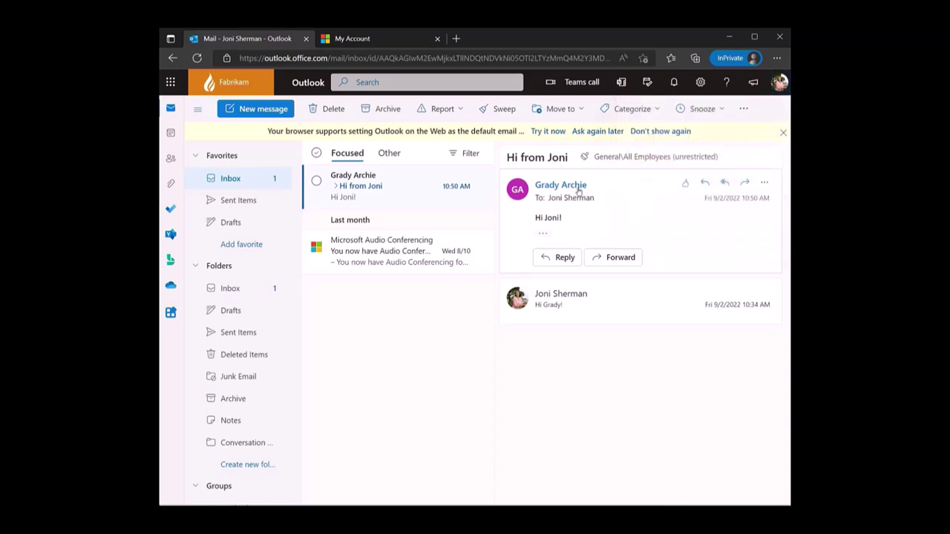
{"action": "mouse_move", "coordinate": [578, 190]}
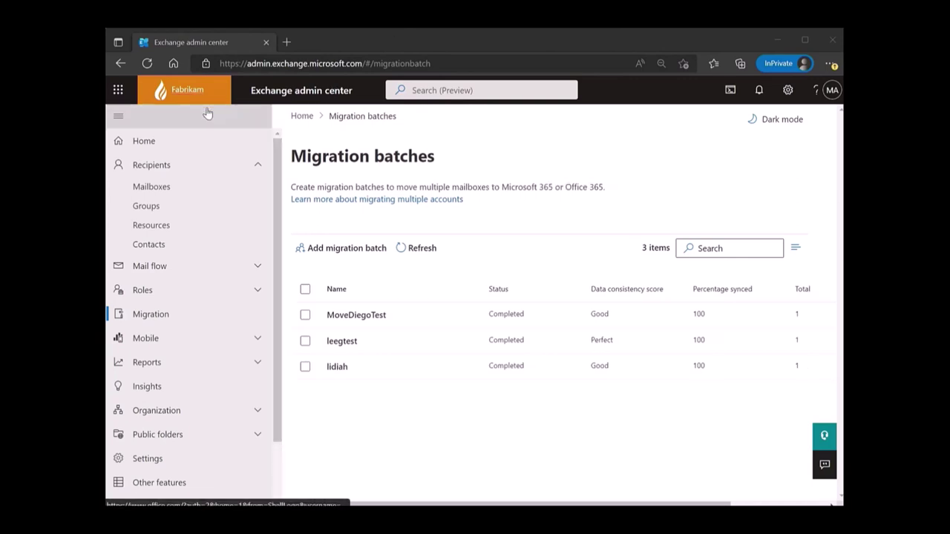
- In the Exchange admin center, start a migration batch named after the moving user, with the Migration to Exchange Online path
{"action": "left_click", "coordinate": [334, 251]}
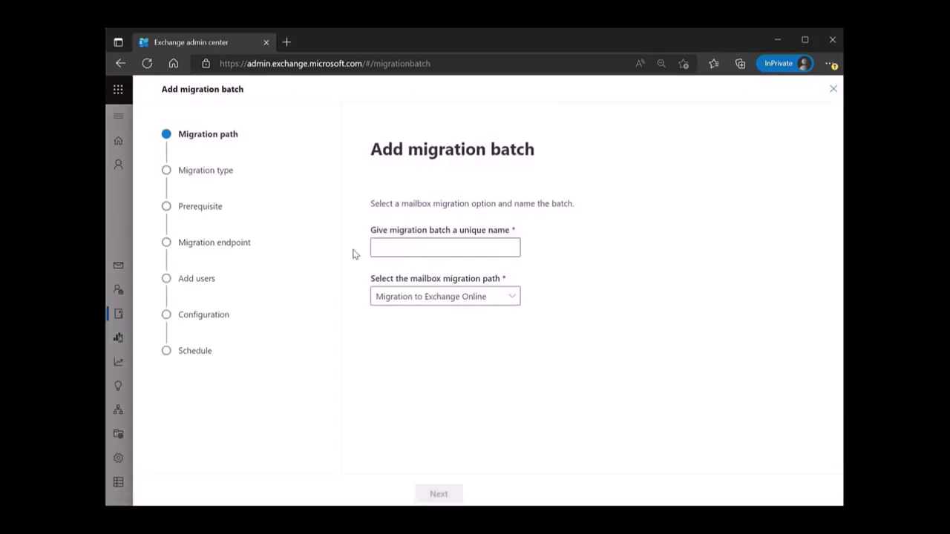
{"action": "left_click", "coordinate": [396, 246]}
{"action": "type", "text": "Grady"}
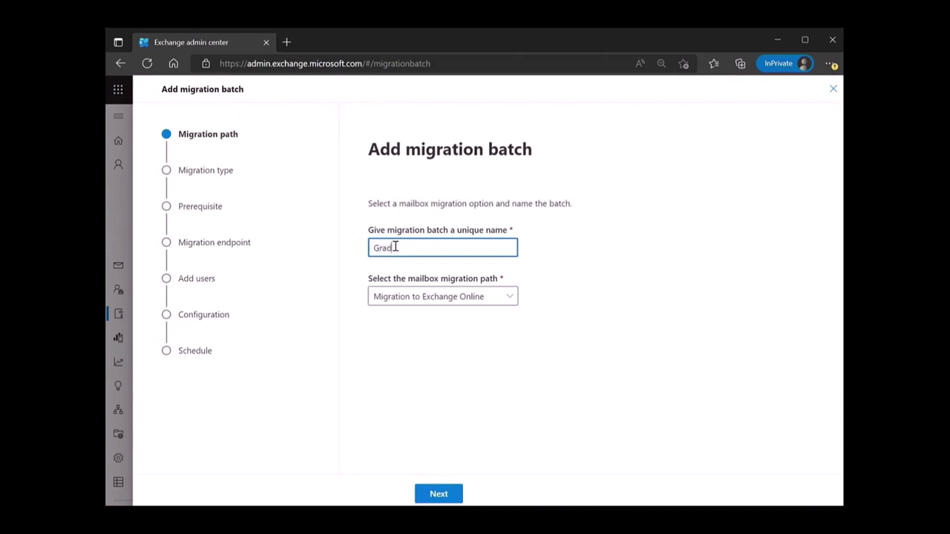
{"action": "type", "text": "A"}
{"action": "left_click", "coordinate": [434, 494]}
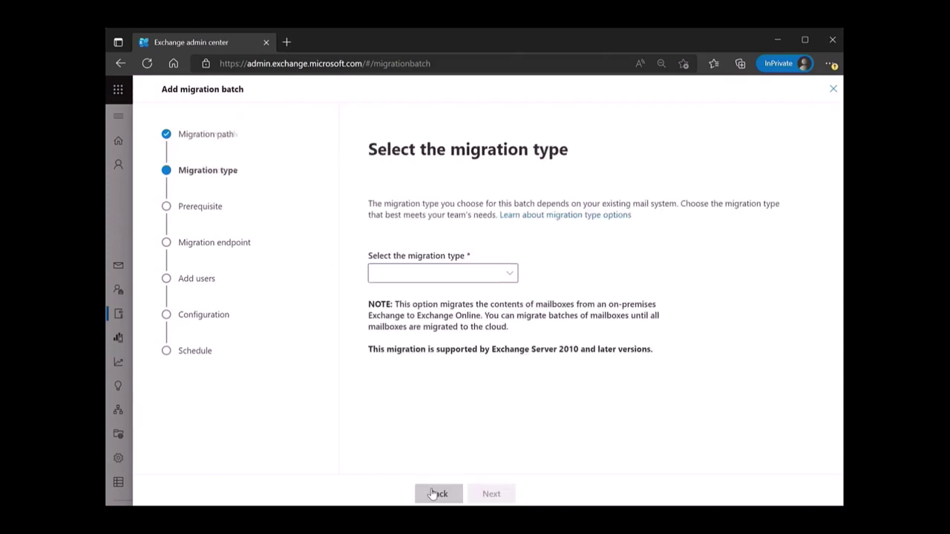
- Set the migration type to Cross tenant migration and proceed past the prerequisites
{"action": "left_click", "coordinate": [458, 274]}
{"action": "left_click", "coordinate": [437, 360]}
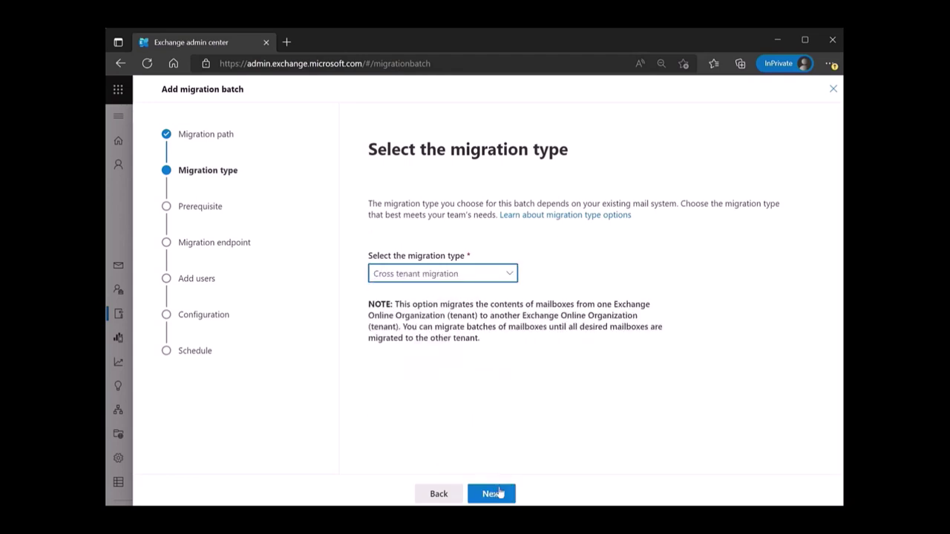
{"action": "left_click", "coordinate": [492, 494]}
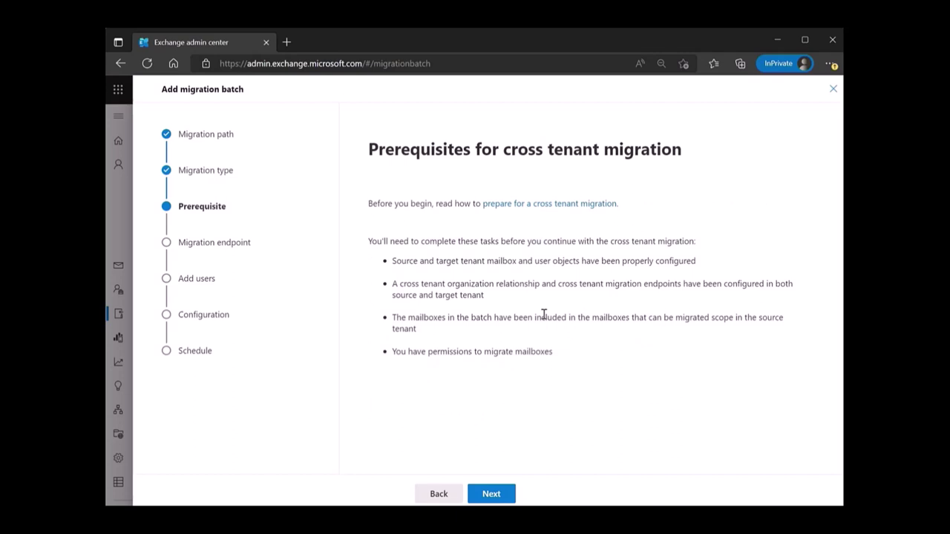
{"action": "left_click", "coordinate": [490, 495]}
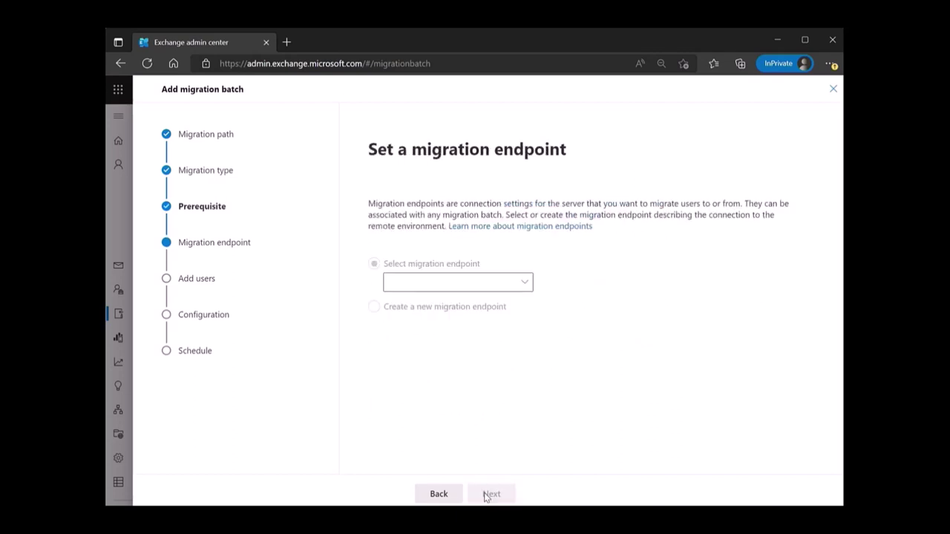
- Select ContosoMigrationEndPoint as the migration endpoint for the batch
{"action": "left_click", "coordinate": [448, 288]}
{"action": "left_click", "coordinate": [444, 306]}
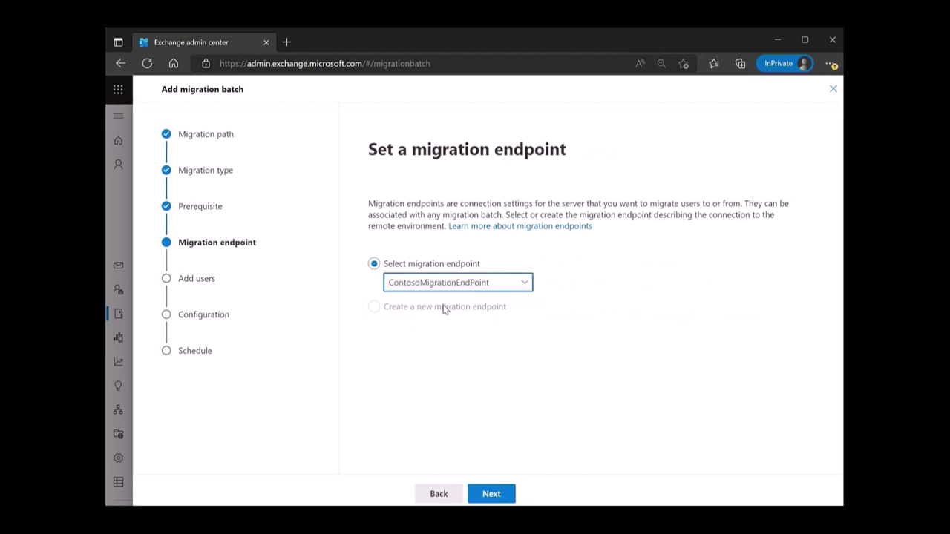
{"action": "left_click", "coordinate": [492, 496]}
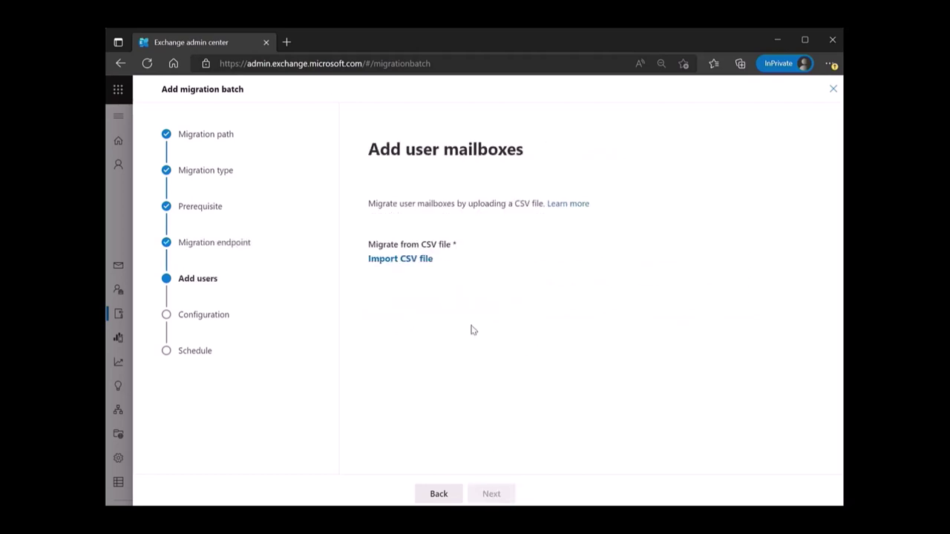
- Import gradyamove.csv as the list of user mailboxes to migrate
{"action": "left_click", "coordinate": [410, 262]}
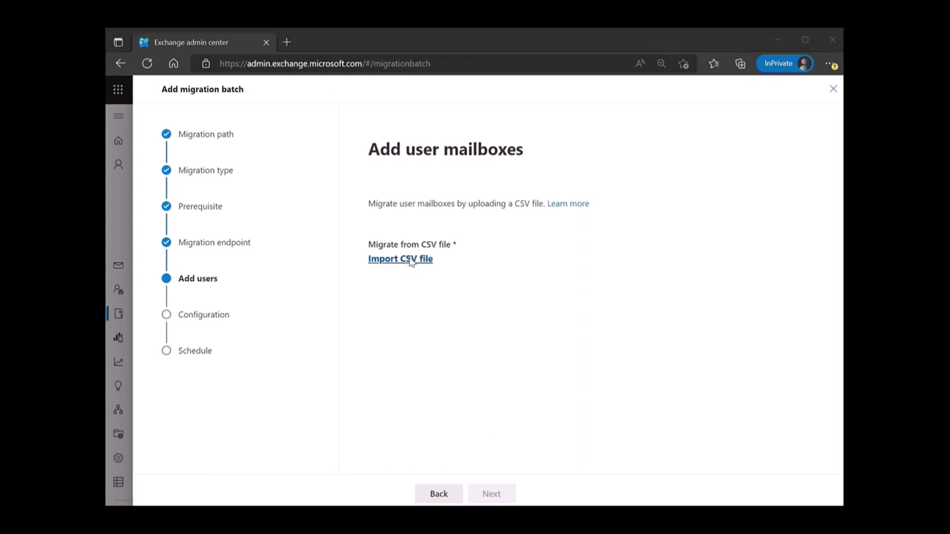
{"action": "left_click", "coordinate": [187, 125]}
{"action": "left_click", "coordinate": [408, 373]}
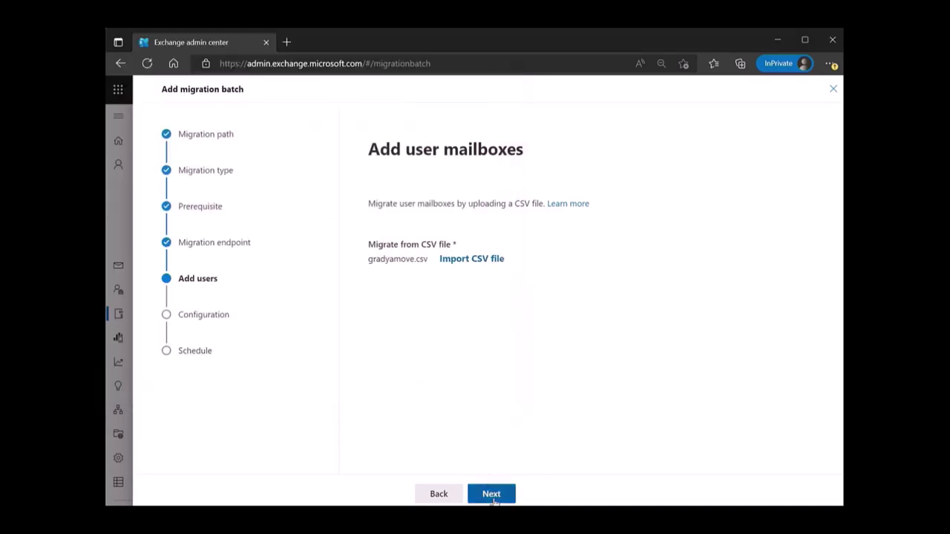
{"action": "left_click", "coordinate": [493, 499]}
- Set the target delivery domain to mna.fabrikam.com and save the batch with automatic start and manual completion
{"action": "left_click", "coordinate": [489, 274]}
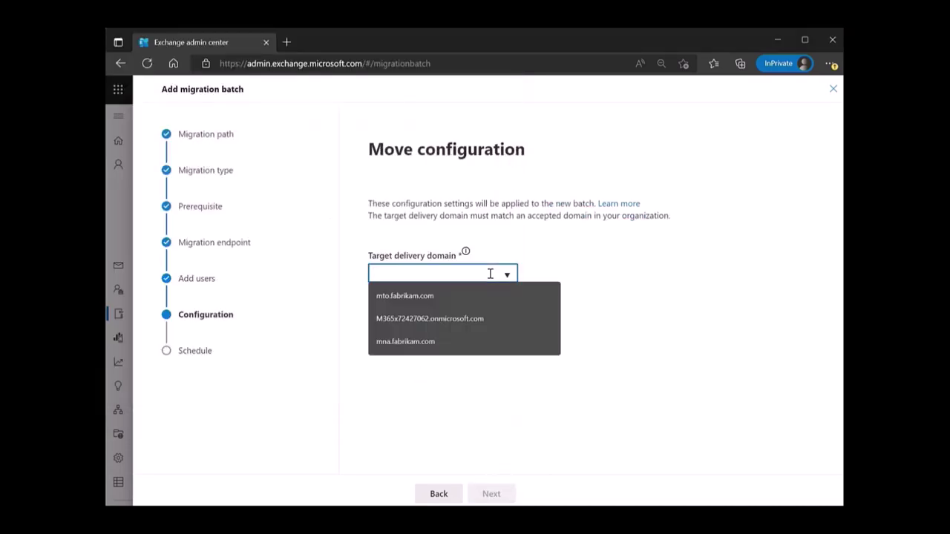
{"action": "left_click", "coordinate": [420, 339]}
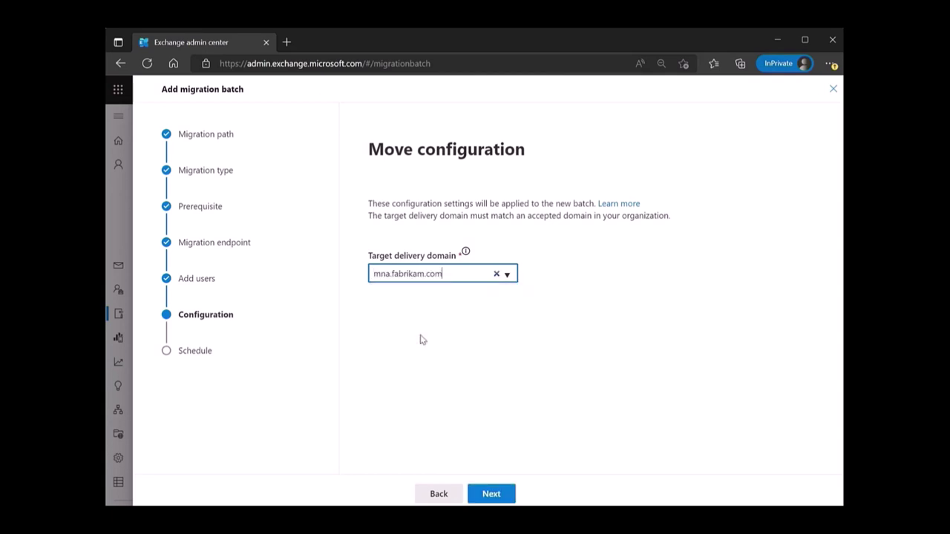
{"action": "left_click", "coordinate": [493, 499]}
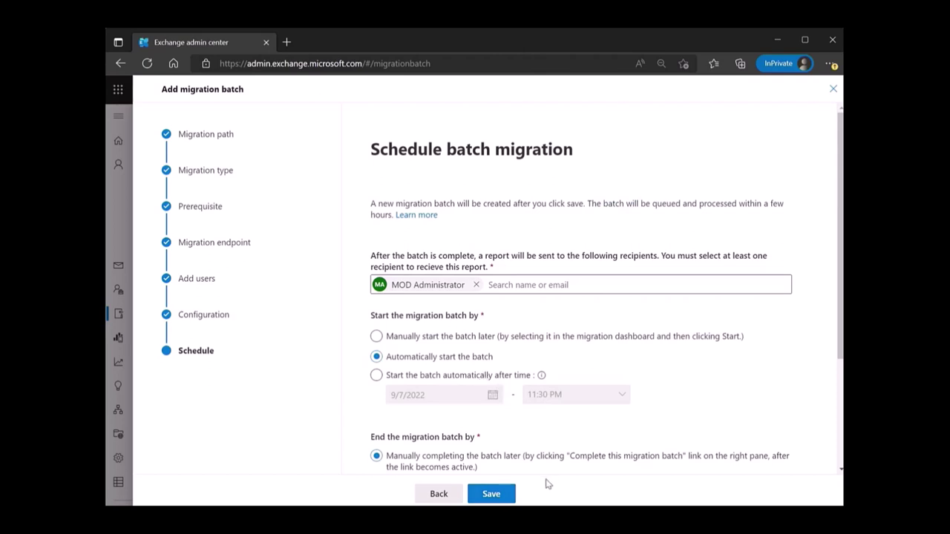
{"action": "left_click", "coordinate": [496, 495]}
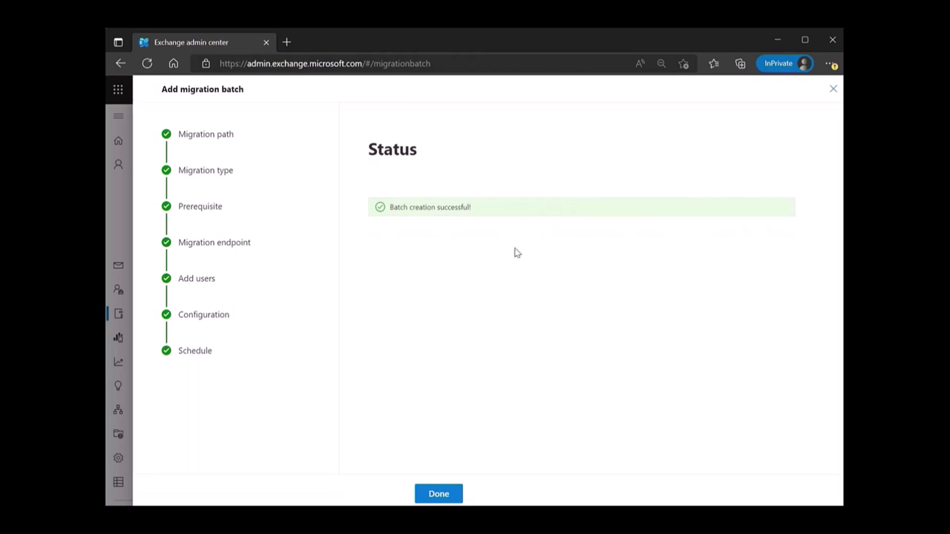
{"action": "left_click", "coordinate": [448, 495]}
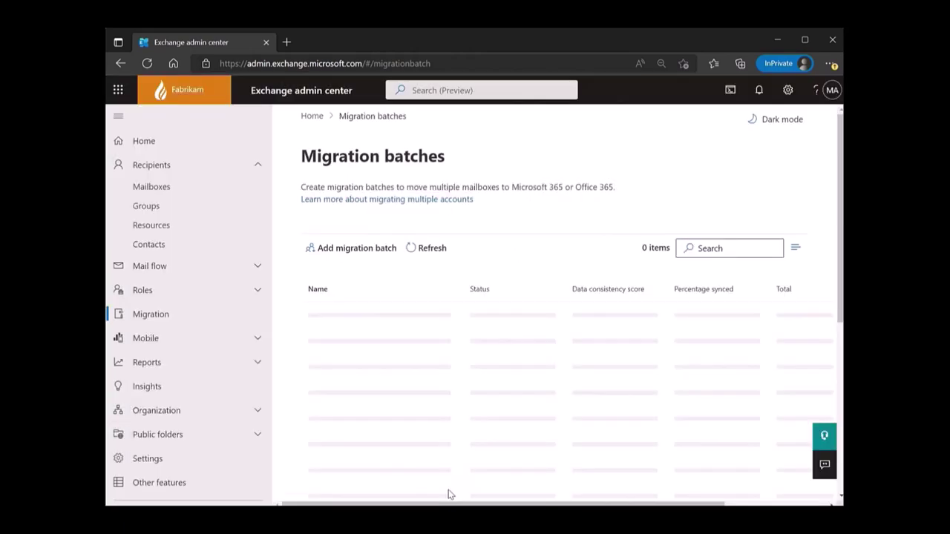
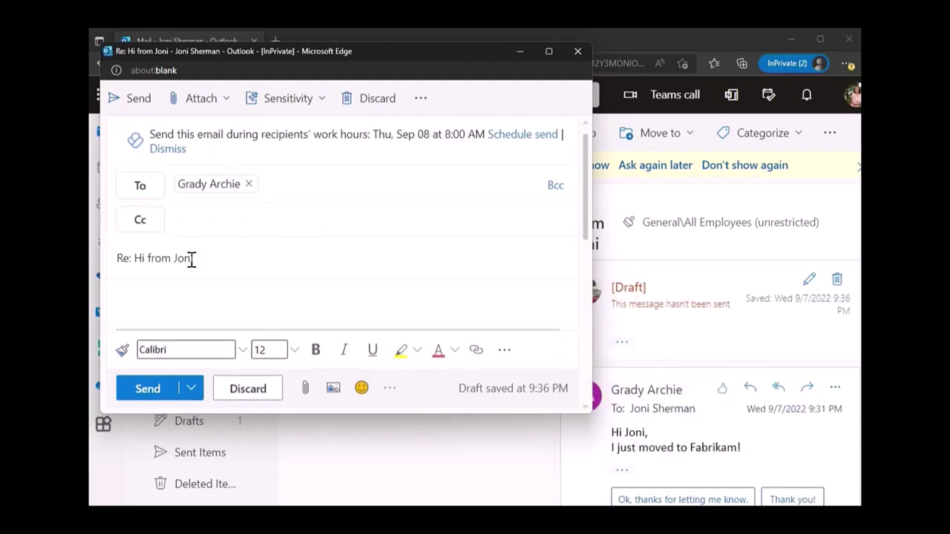
- In Outlook, write "Welcome!" as the reply to the migrated colleague and send it
{"action": "left_click", "coordinate": [181, 298]}
{"action": "type", "text": "Welc"}
{"action": "key", "text": "BackSpace"}
{"action": "type", "text": "lcome!"}
{"action": "left_click", "coordinate": [145, 394]}
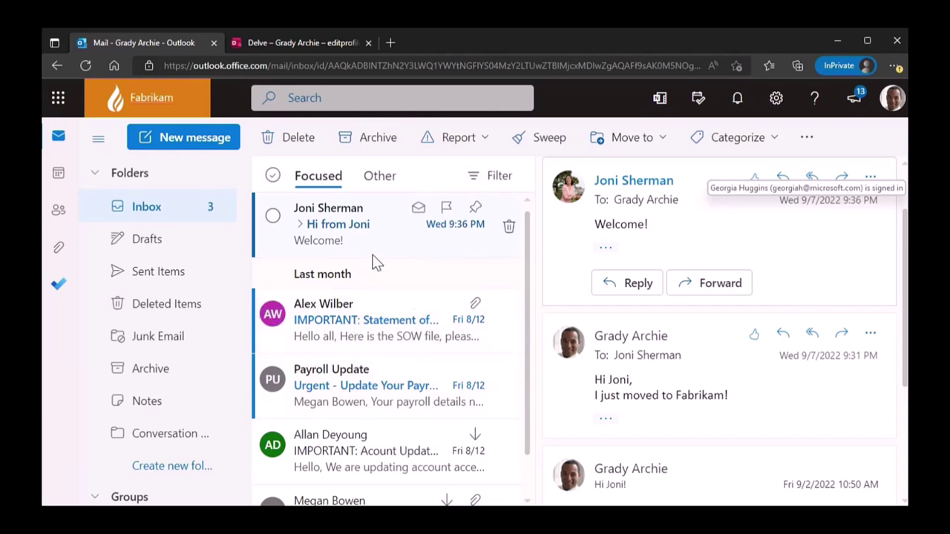
- In the migrated mailbox, expand the latest conversation and check the sender's contact card and the mailbox owner's Delve profile
{"action": "left_click", "coordinate": [298, 225]}
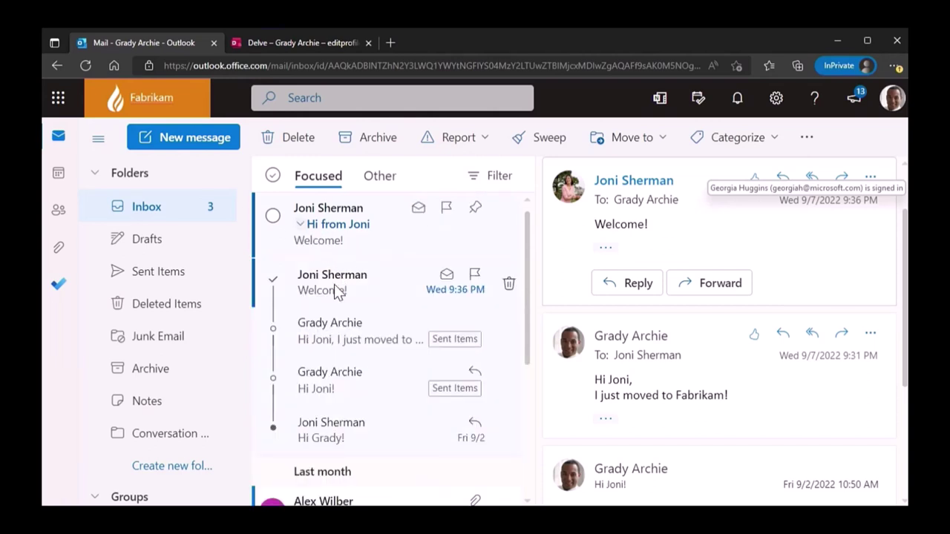
{"action": "mouse_move", "coordinate": [620, 190]}
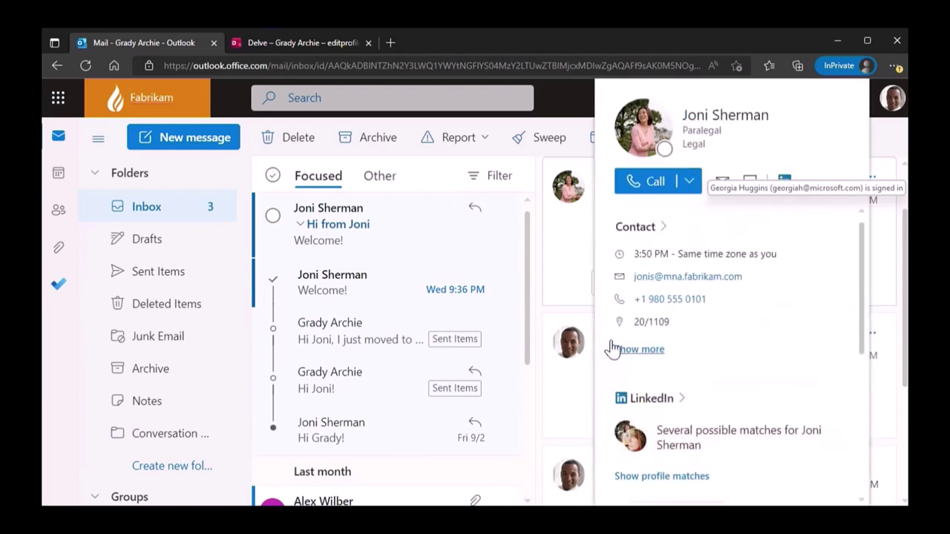
{"action": "left_click", "coordinate": [284, 41]}
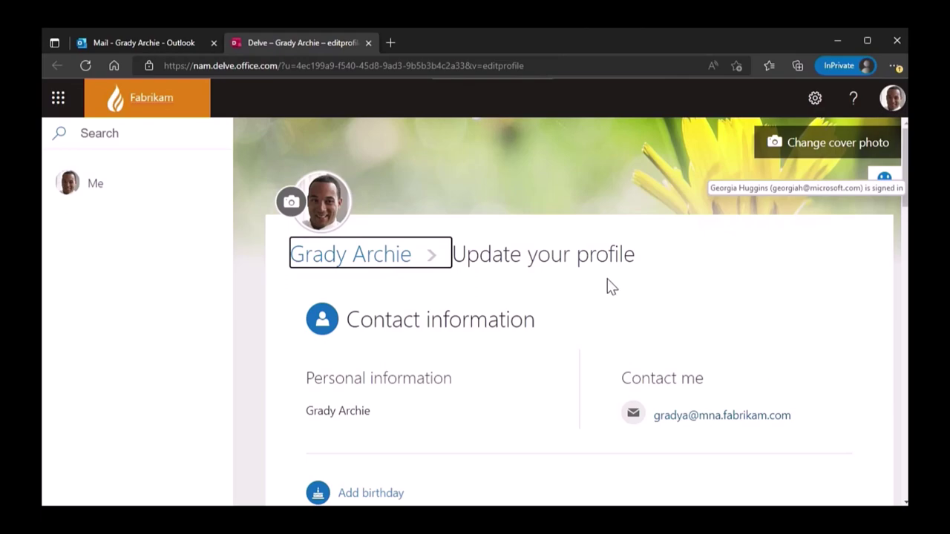
{"action": "left_click", "coordinate": [166, 43]}
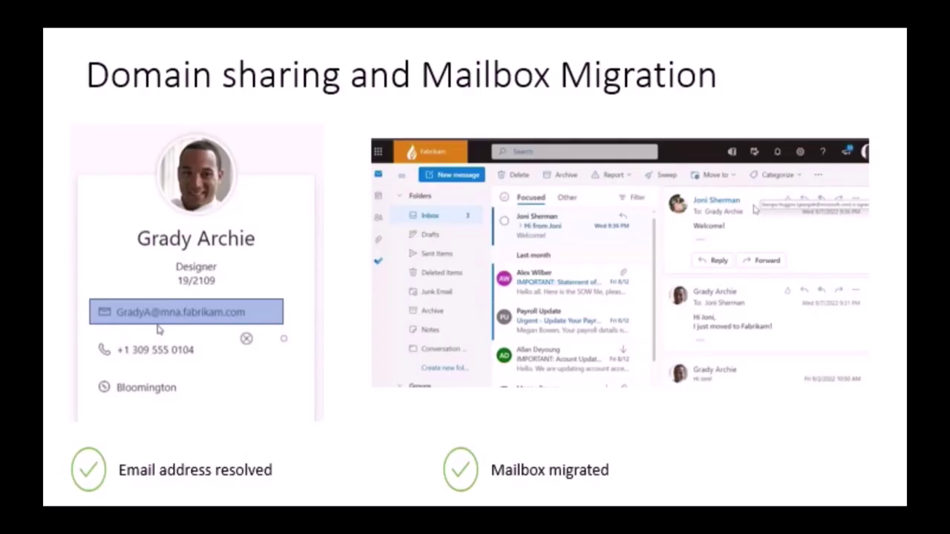